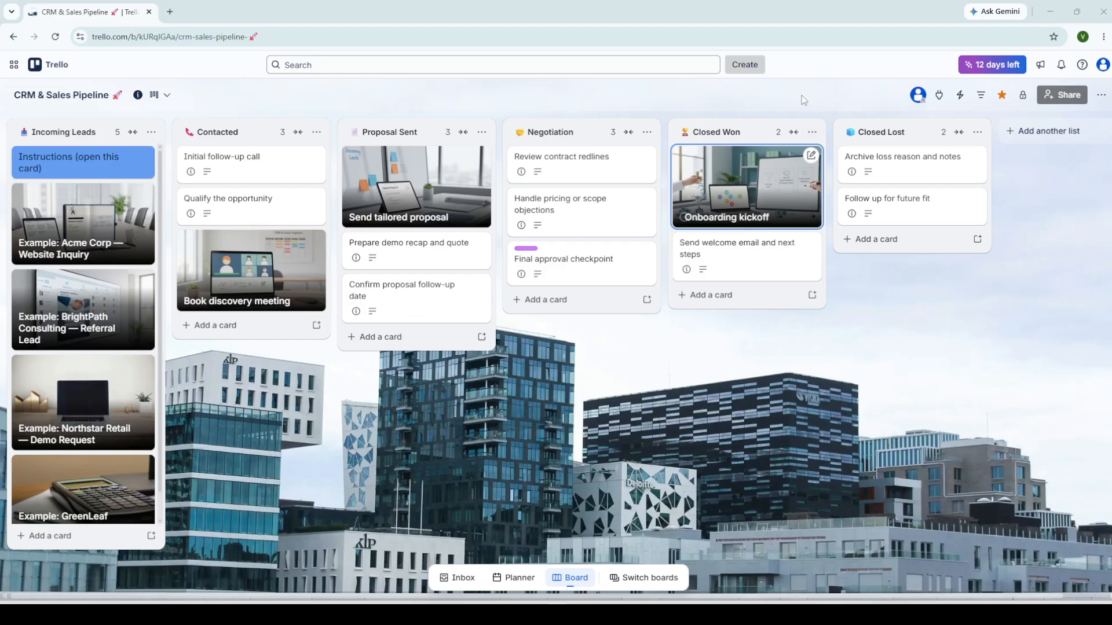
pyautogui.click(745, 67)
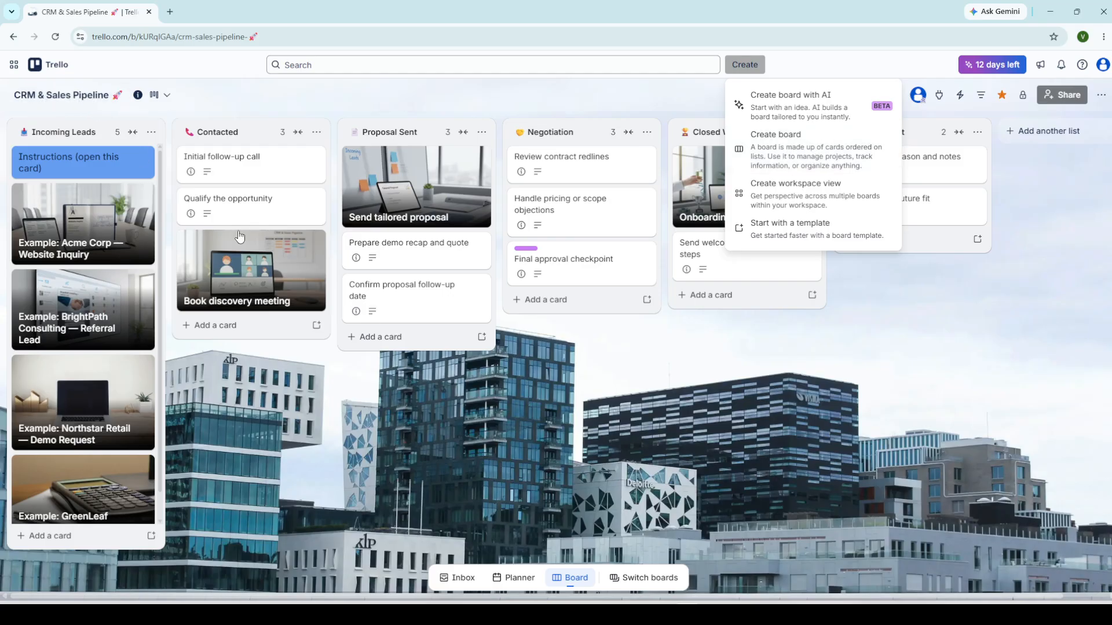
pyautogui.click(558, 412)
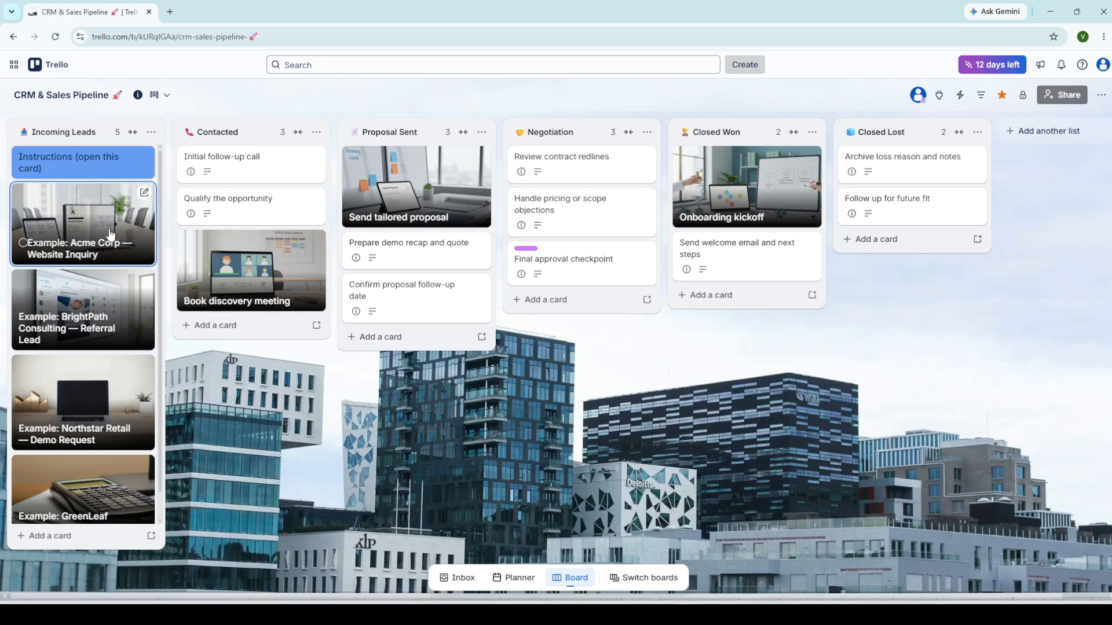
# - Open the Example: Acme Corp — Website Inquiry card to read its label, description and attachment, and close it
pyautogui.click(91, 229)
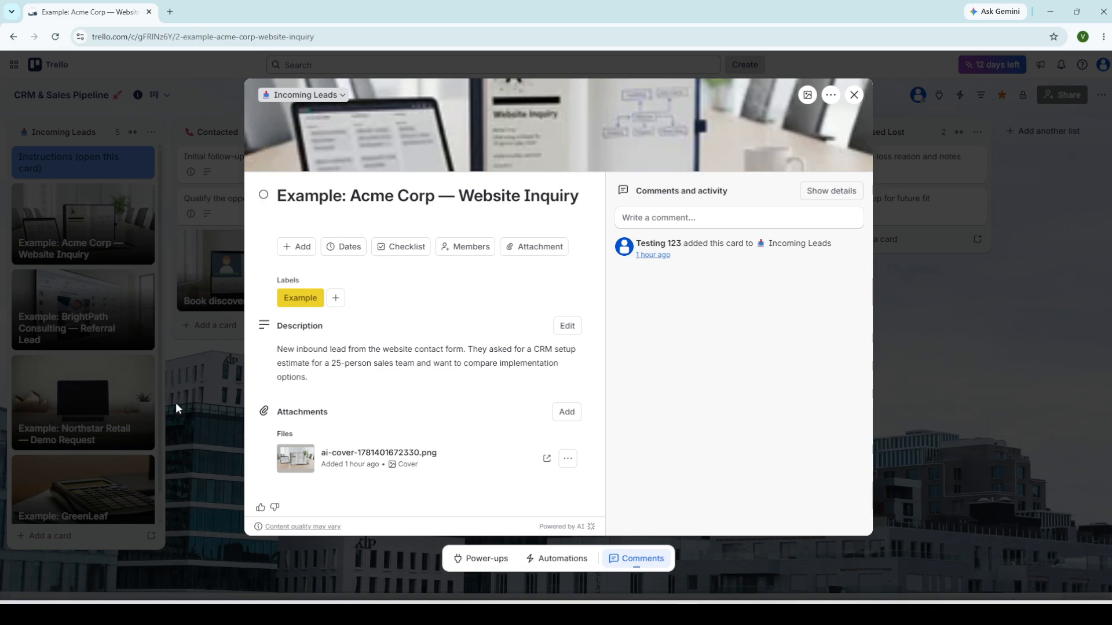
pyautogui.click(118, 411)
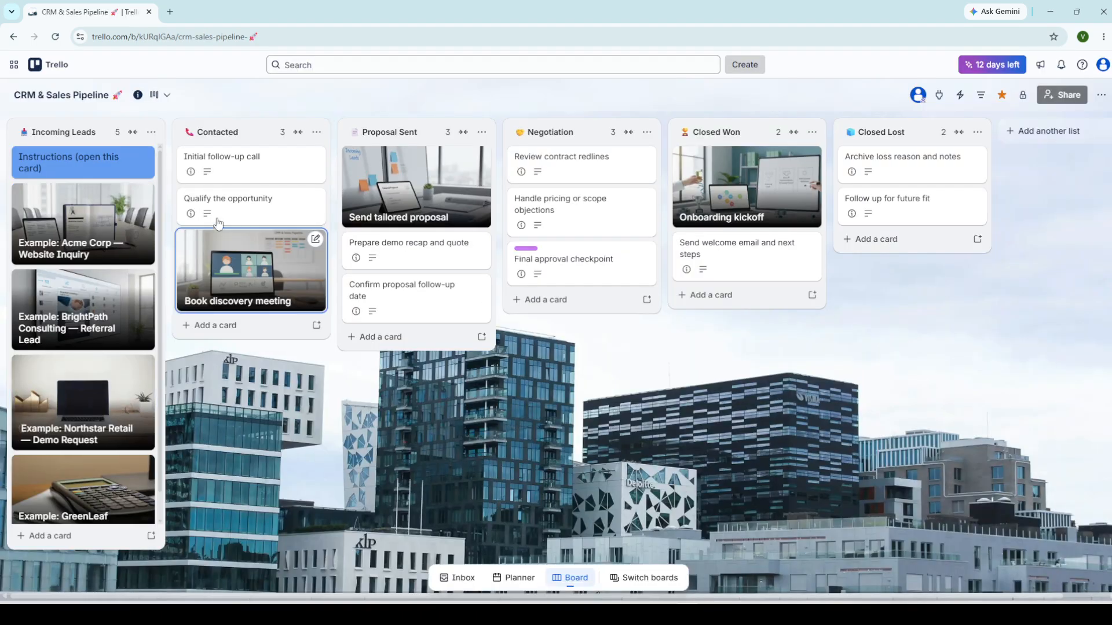
# - Set the Example: BrightPath Consulting — Referral Lead card's due date to 6/24/2026 at 11:32 AM, save it and close the card
pyautogui.click(87, 307)
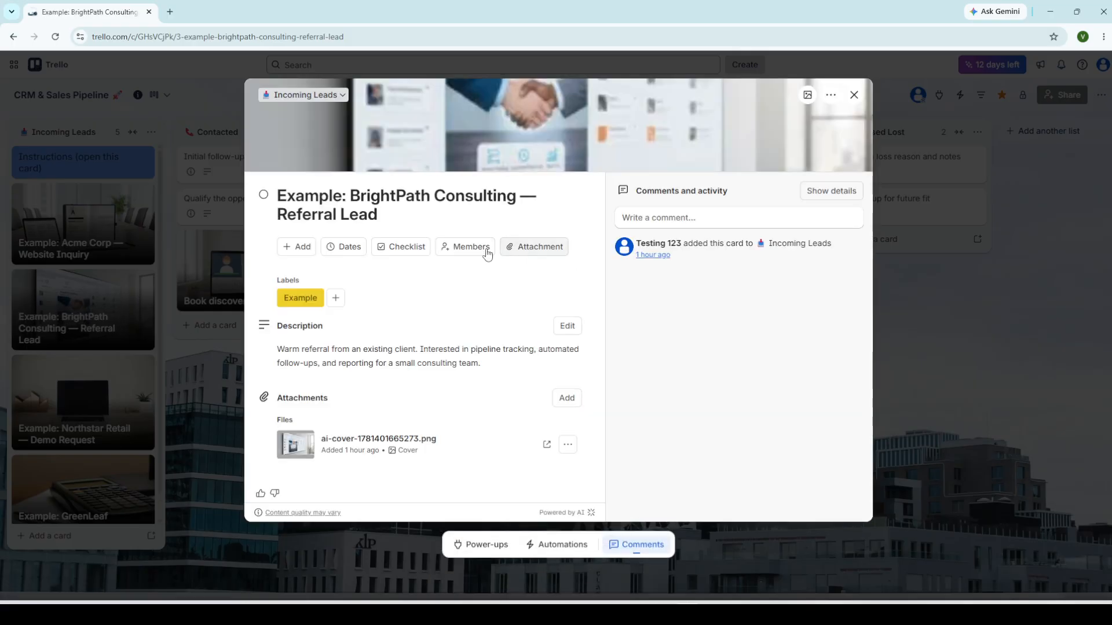
pyautogui.click(389, 255)
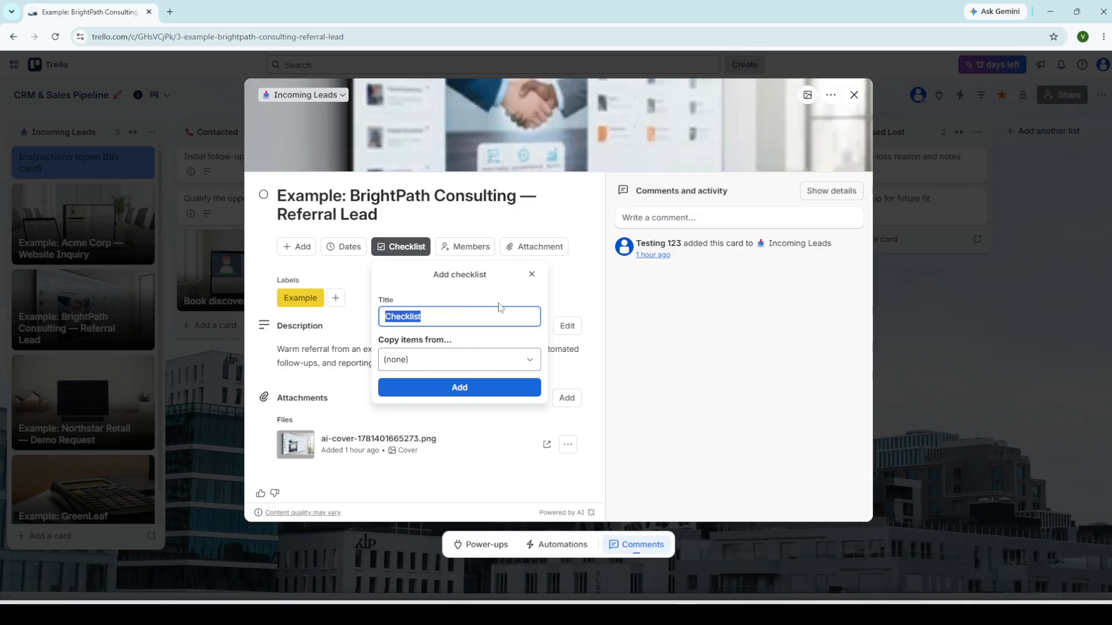
pyautogui.click(531, 275)
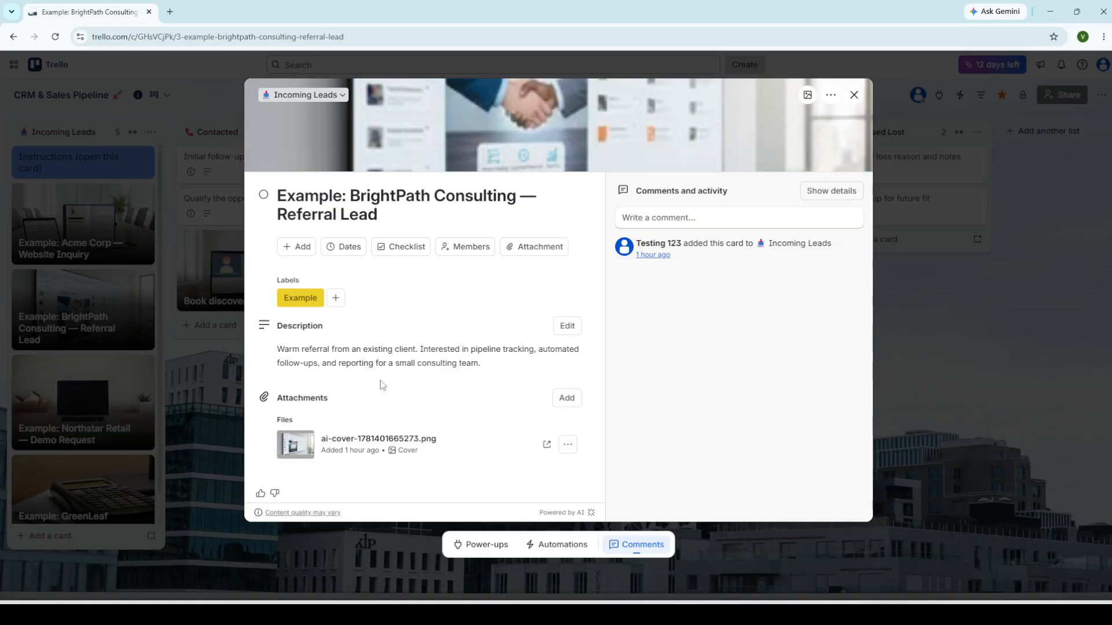
pyautogui.click(359, 247)
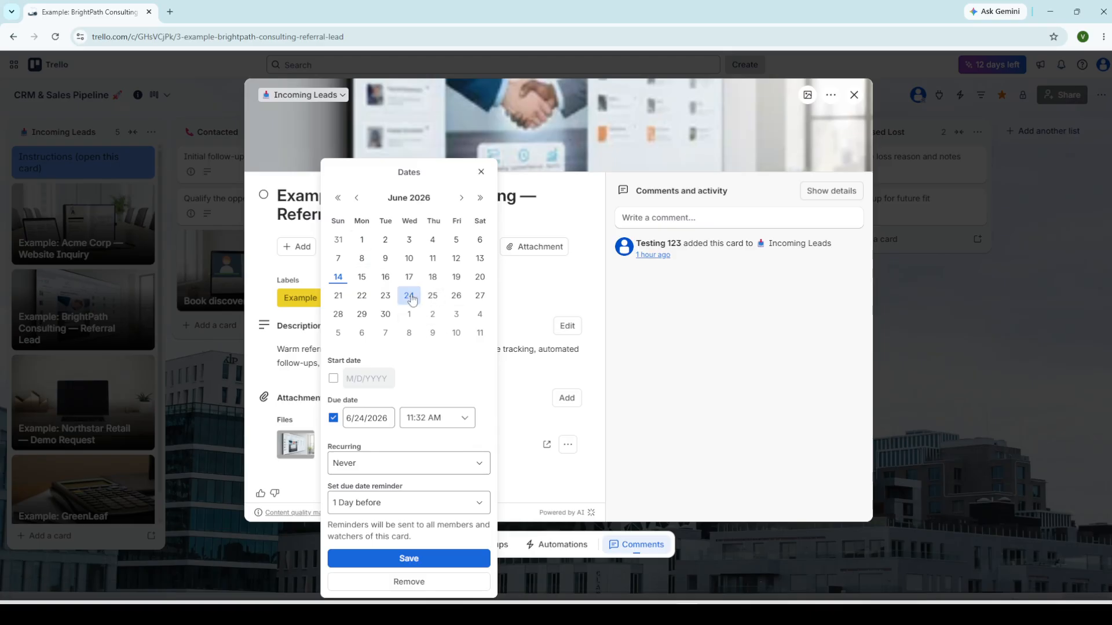
pyautogui.click(423, 559)
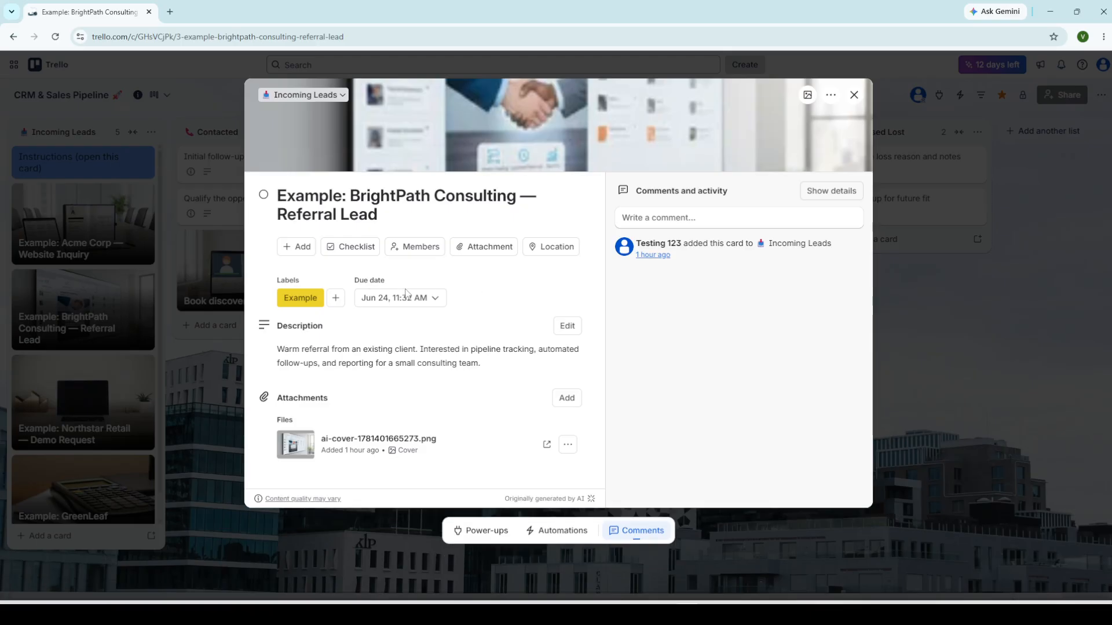
pyautogui.click(287, 302)
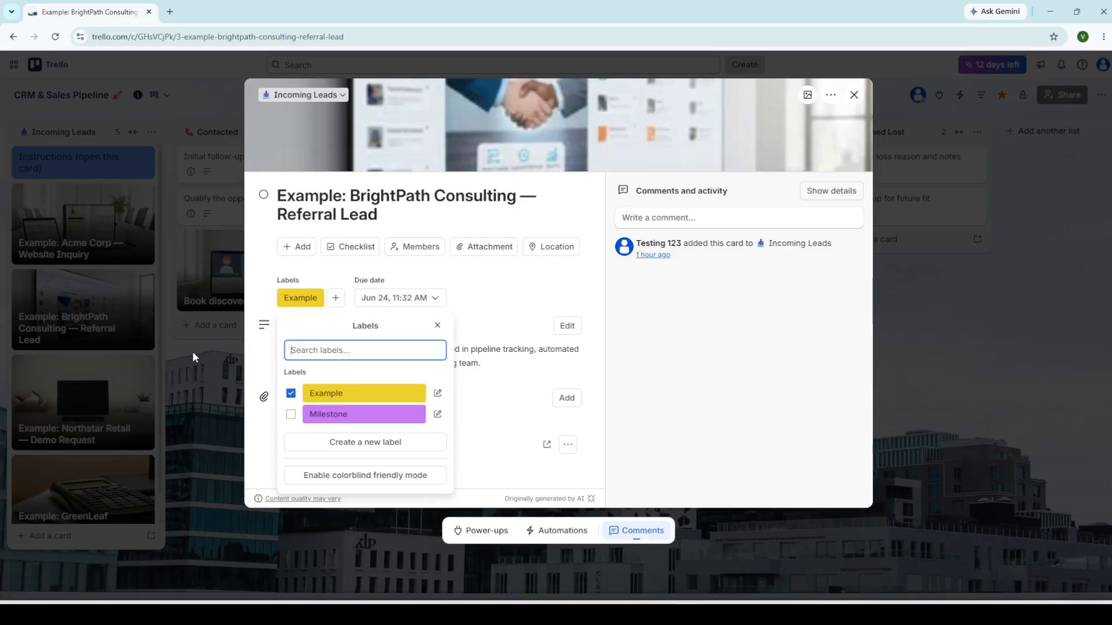
pyautogui.click(219, 368)
pyautogui.click(219, 369)
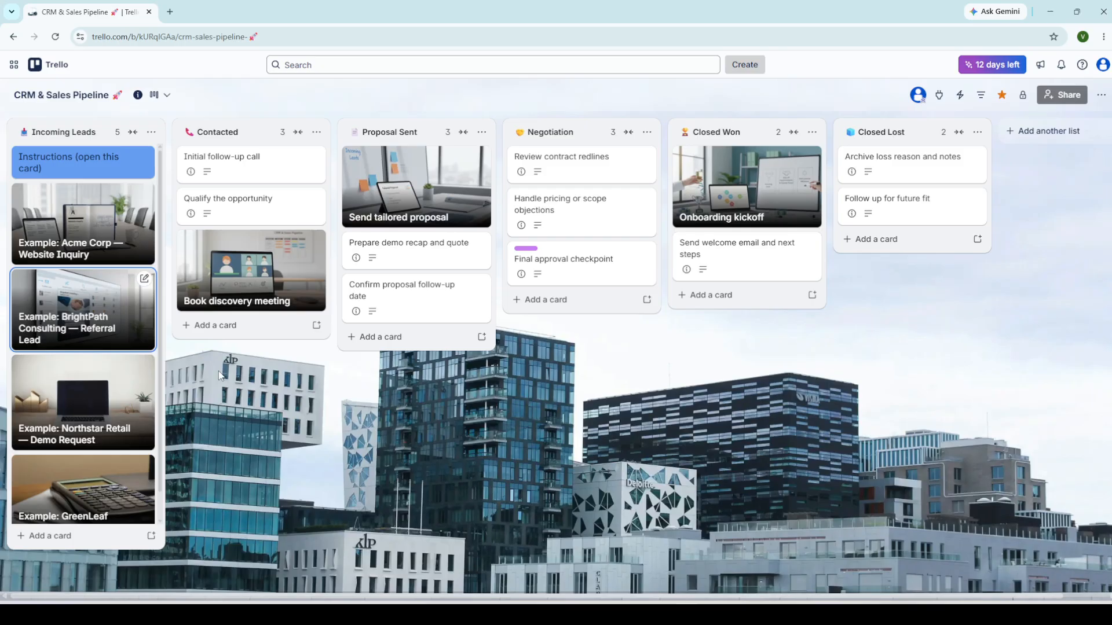
# - Examine the available labels and the new-label options on the Example: Northstar Retail — Demo Request card without creating a label
pyautogui.click(108, 418)
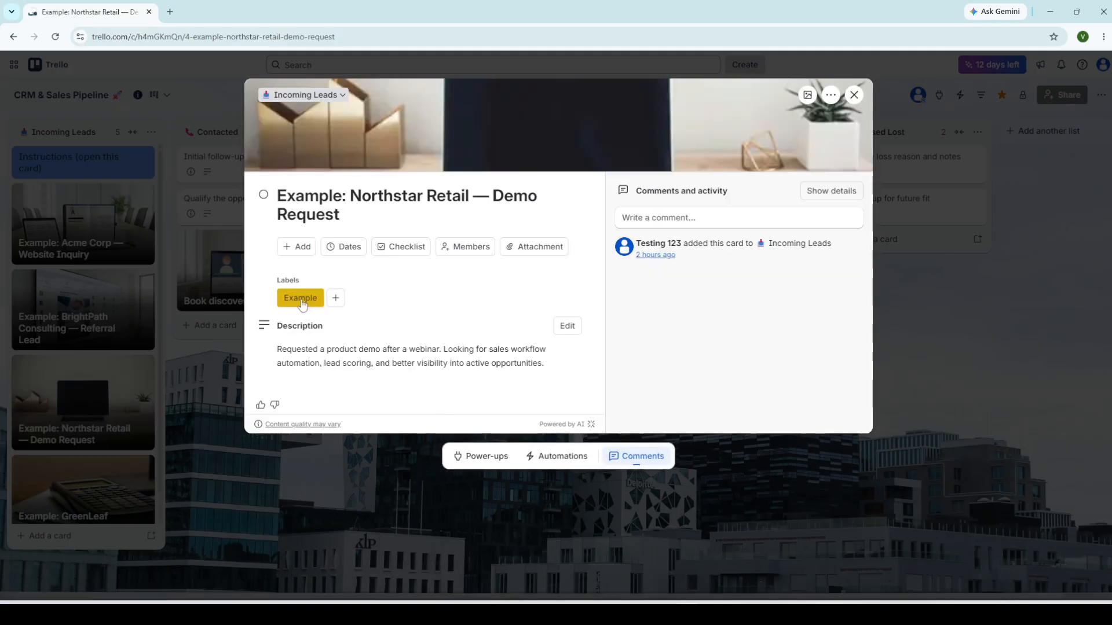
pyautogui.click(301, 300)
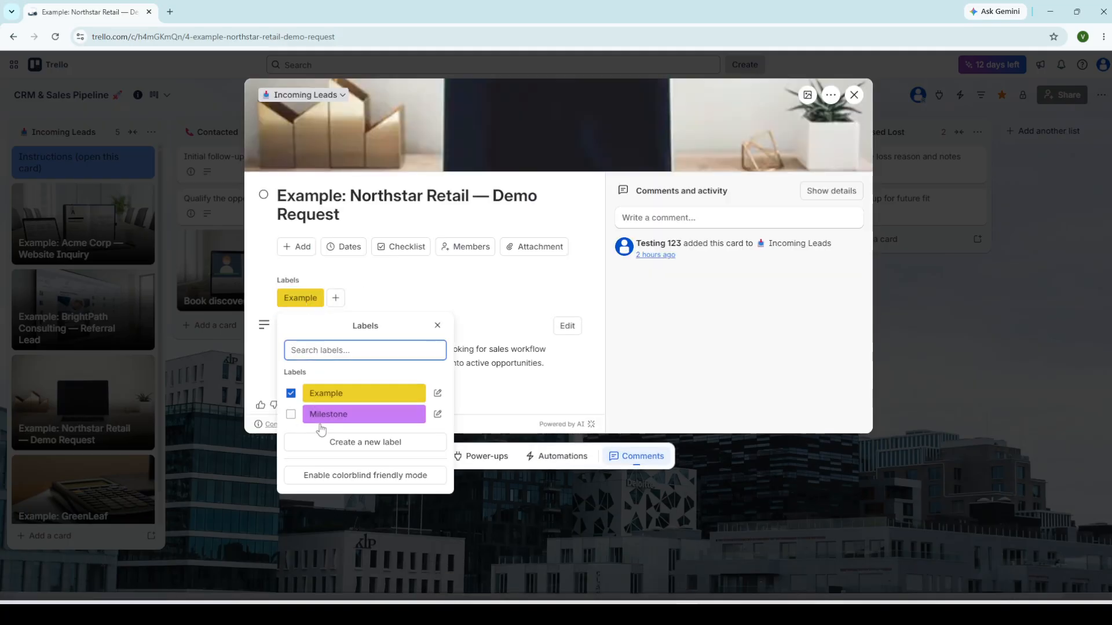
pyautogui.click(363, 445)
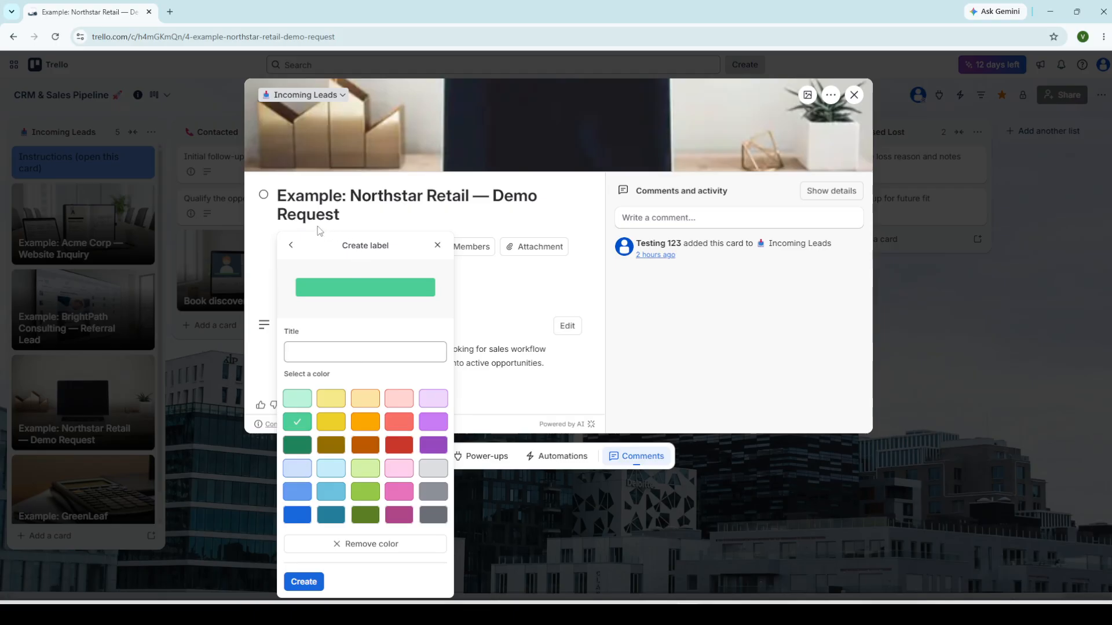
pyautogui.click(290, 251)
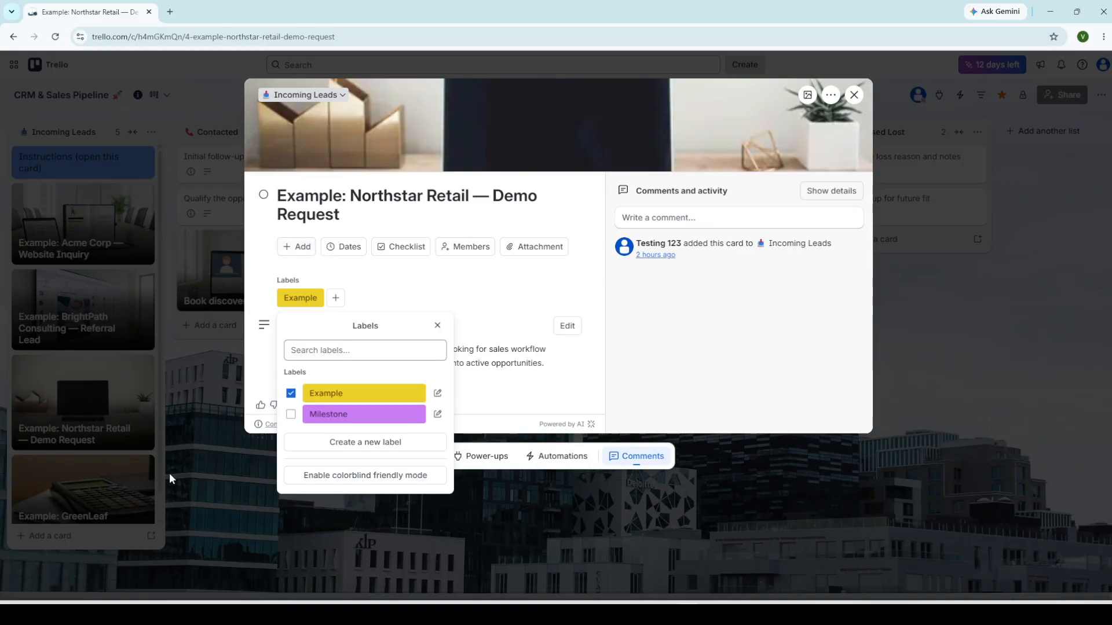
pyautogui.click(189, 416)
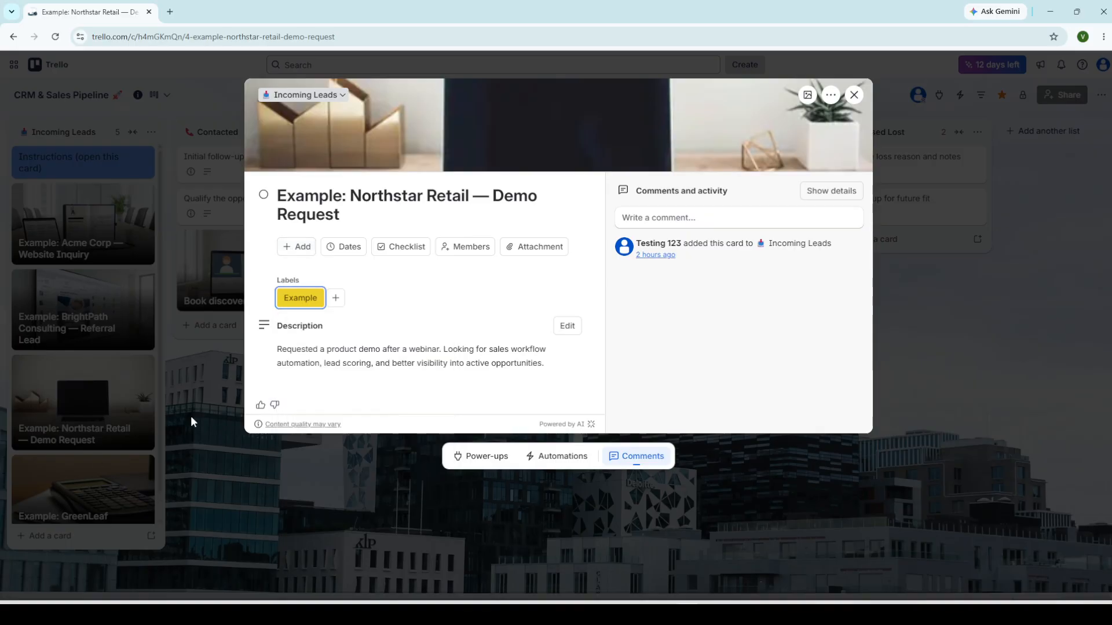
pyautogui.click(231, 421)
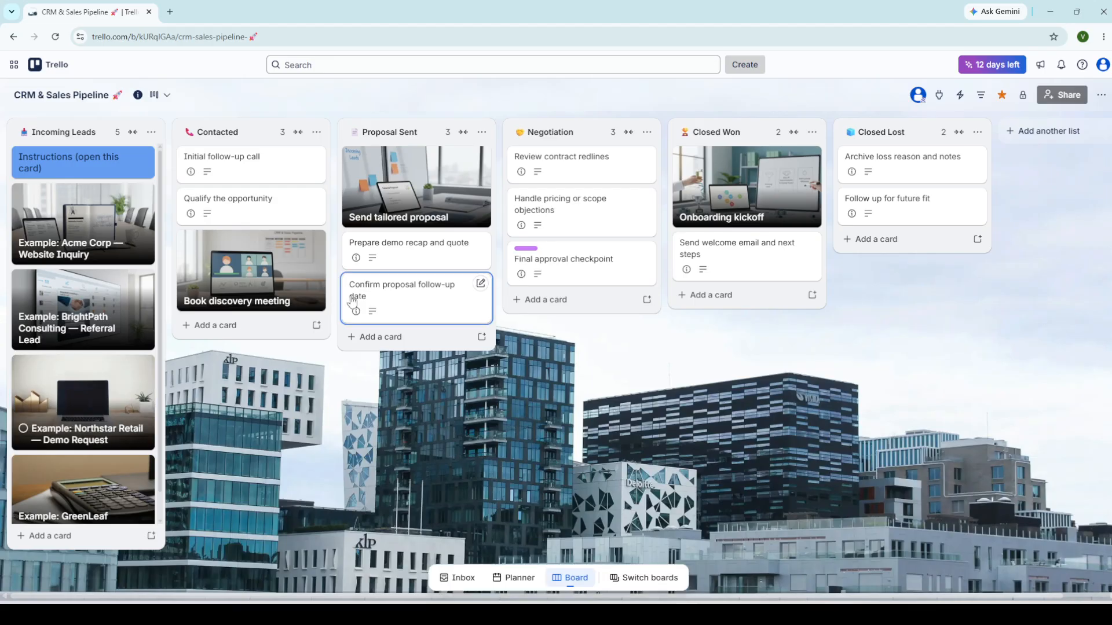
# - Assign the Milestone label to the Send tailored proposal card, remove it again and close the card
pyautogui.click(414, 218)
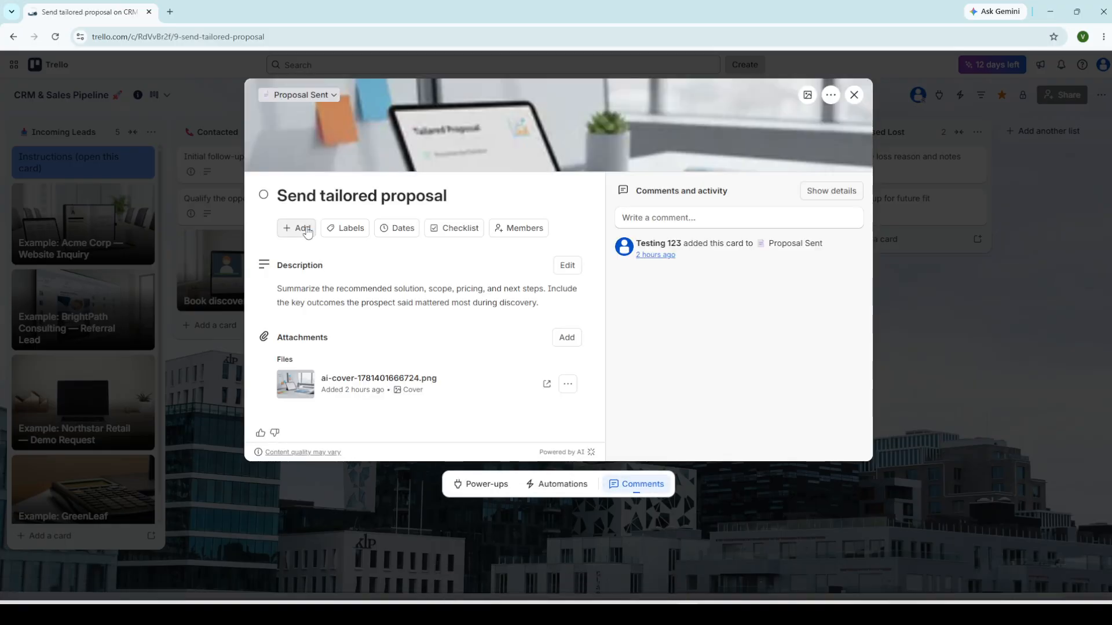
pyautogui.click(343, 228)
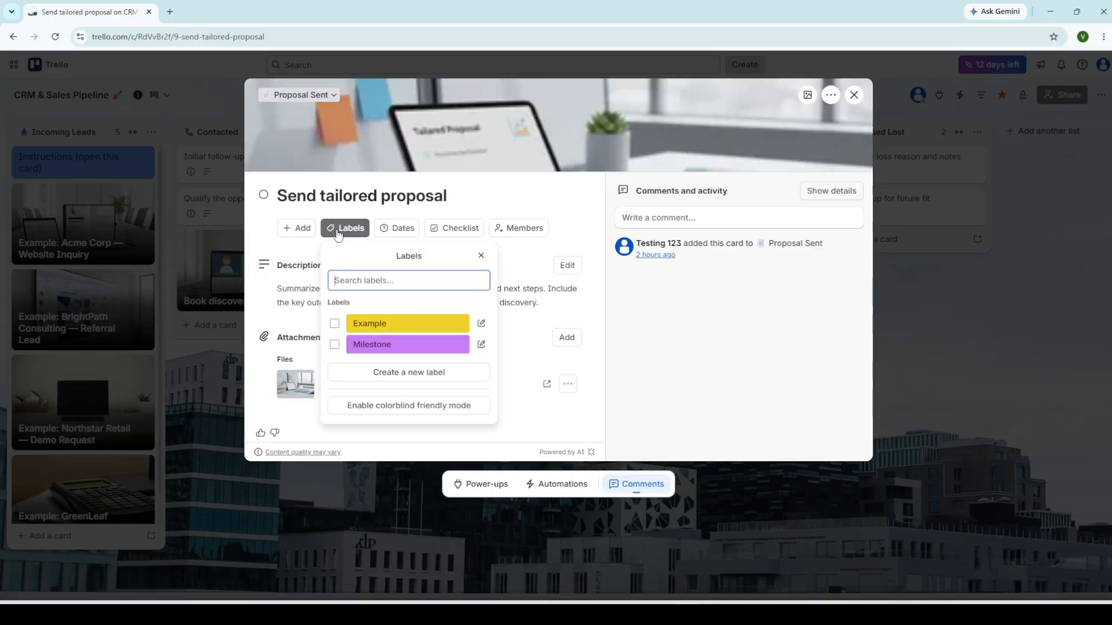
pyautogui.click(392, 347)
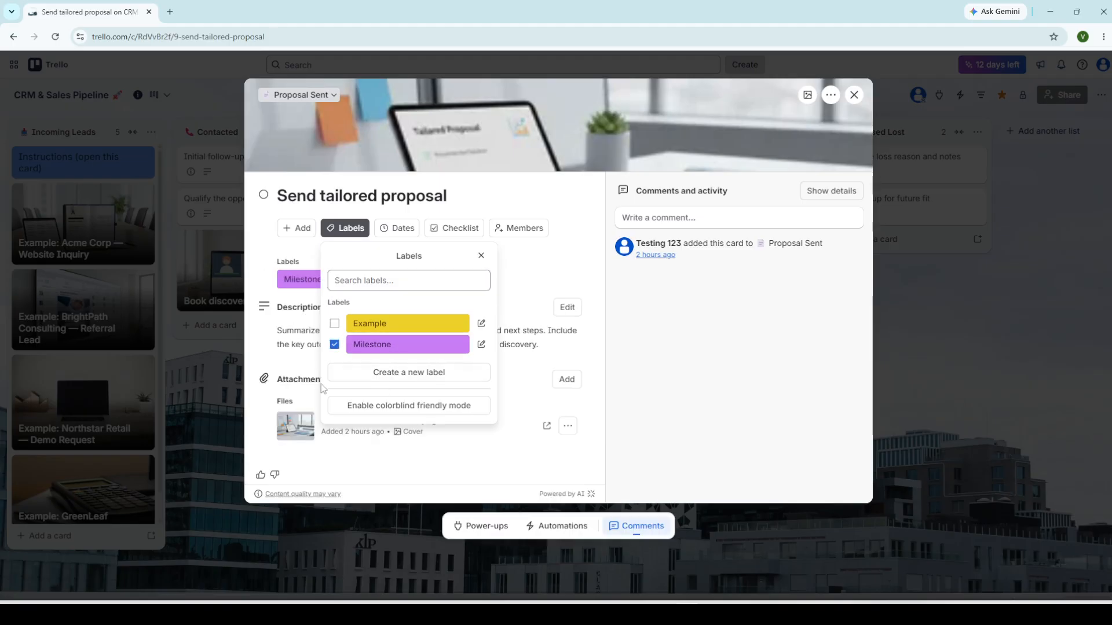
pyautogui.click(408, 350)
pyautogui.click(195, 380)
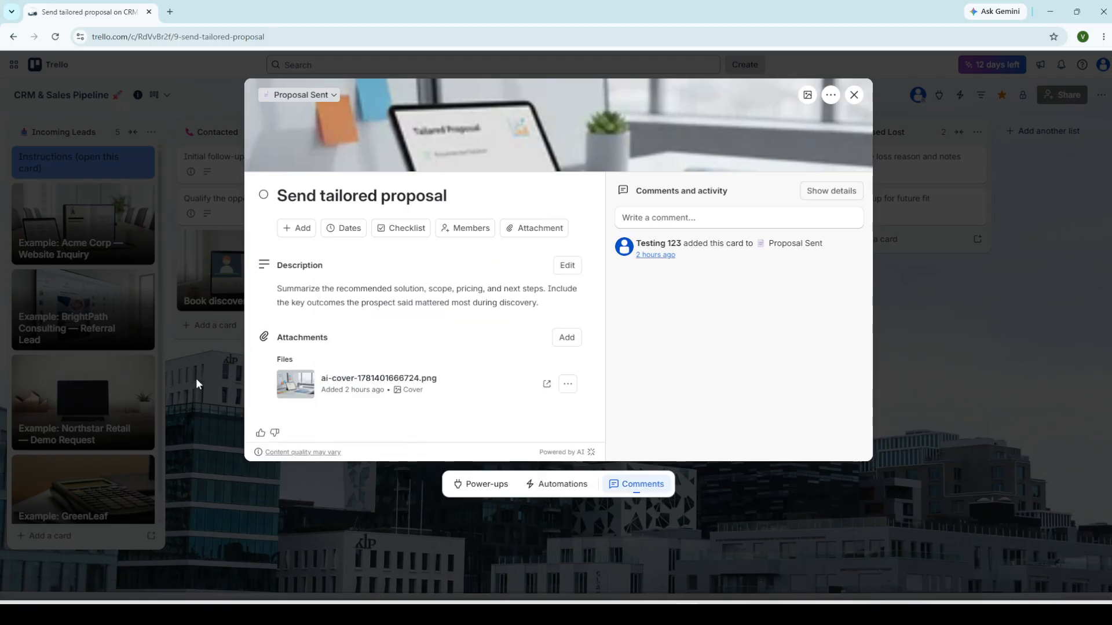
pyautogui.click(238, 386)
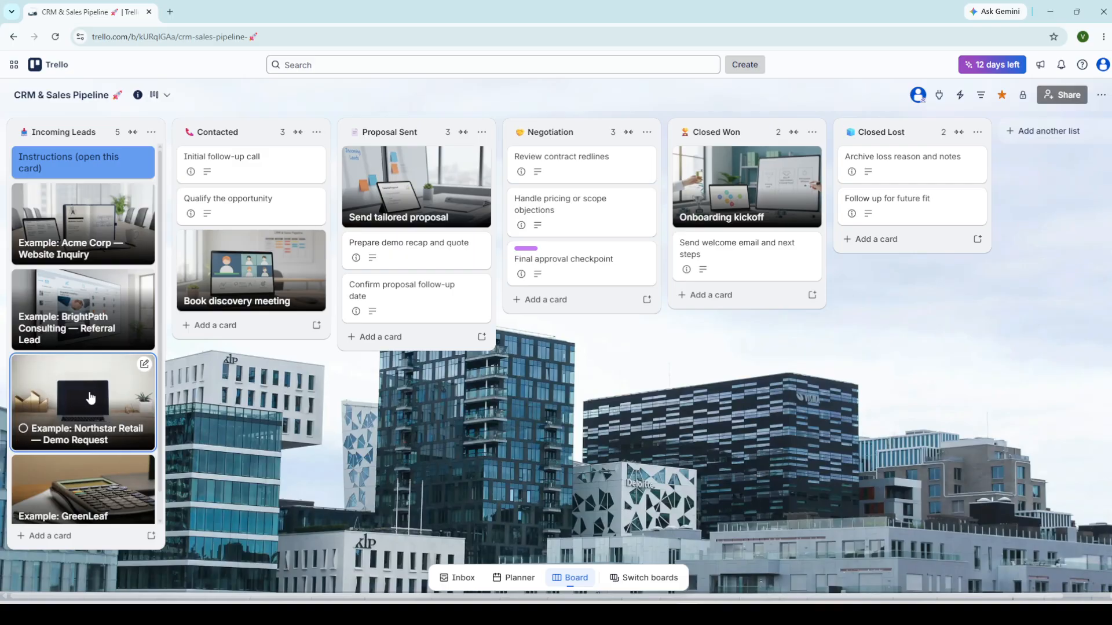
# - Move the Example: Northstar Retail — Demo Request card from Incoming Leads to the end of the Contacted list
pyautogui.moveTo(90, 397); pyautogui.dragTo(255, 355)
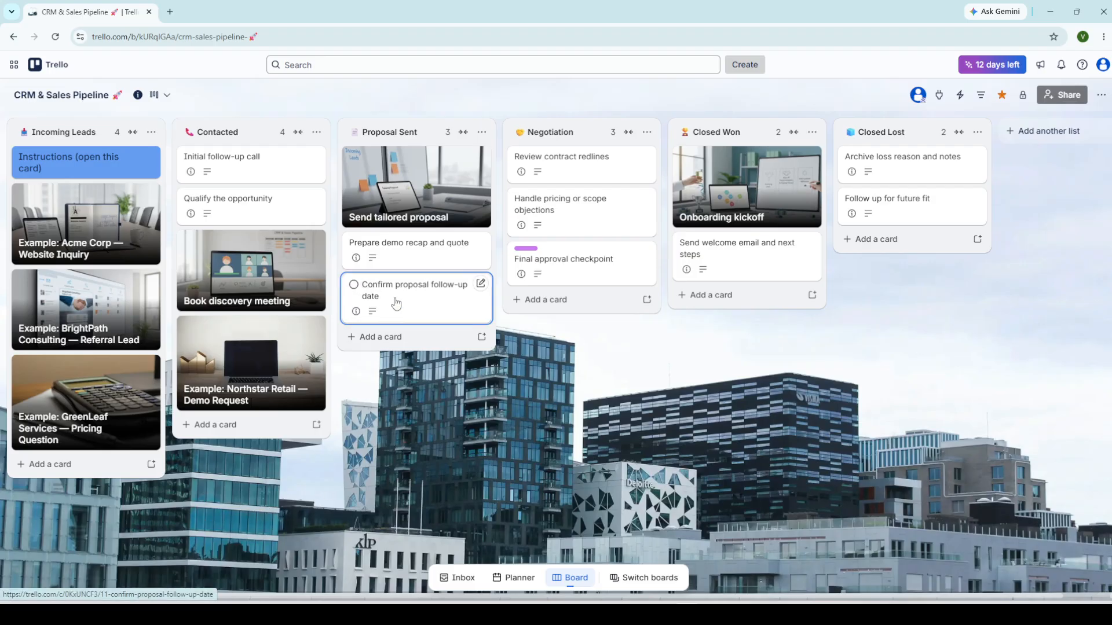
# - Move the Confirm proposal follow-up date card from Proposal Sent to Negotiation, and return it to Proposal Sent
pyautogui.moveTo(396, 303); pyautogui.dragTo(561, 301)
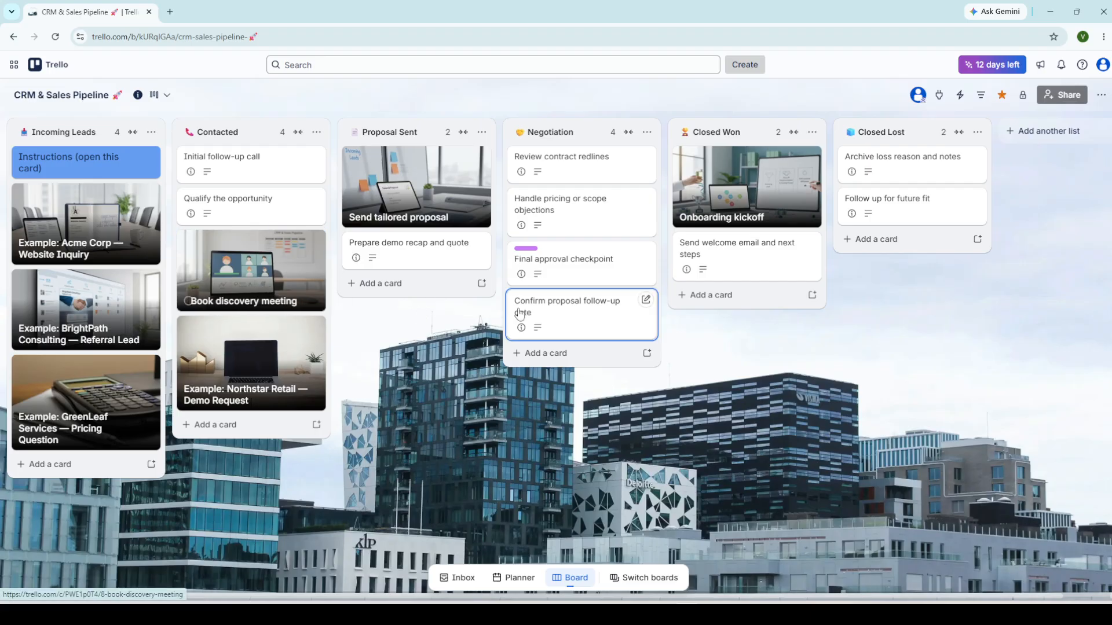
pyautogui.moveTo(546, 315); pyautogui.dragTo(393, 301)
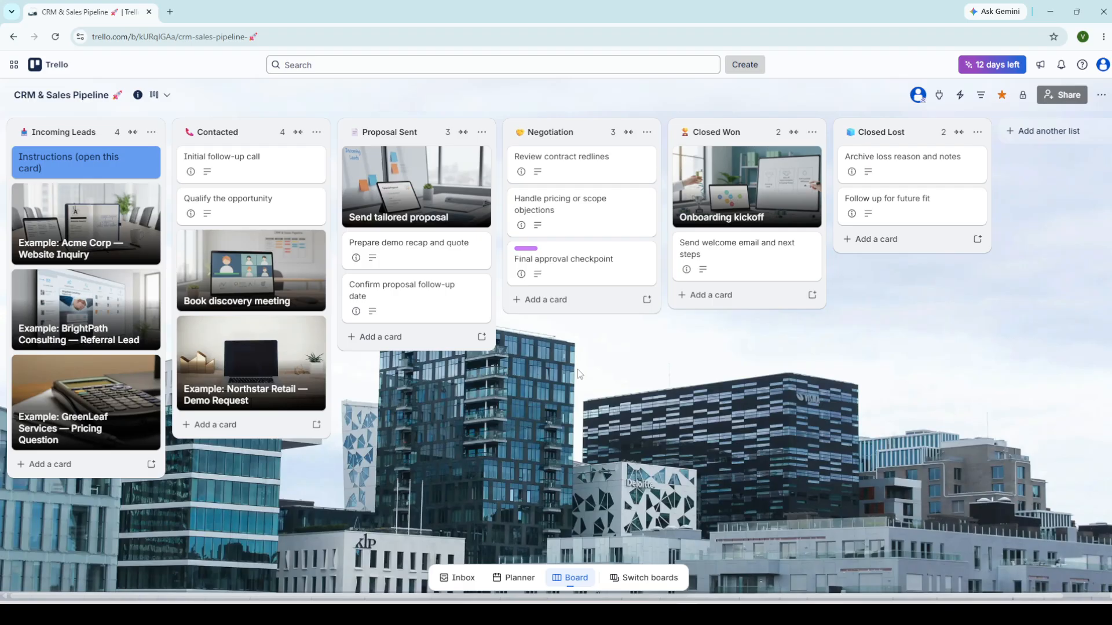
# - Open the Send welcome email and next steps card in Closed Won to read its description, and close it
pyautogui.moveTo(581, 258)
pyautogui.mouseDown()
pyautogui.moveTo(747, 295)
pyautogui.moveTo(901, 279)
pyautogui.moveTo(906, 255)
pyautogui.moveTo(786, 271)
pyautogui.moveTo(588, 261)
pyautogui.mouseUp()
pyautogui.click(745, 259)
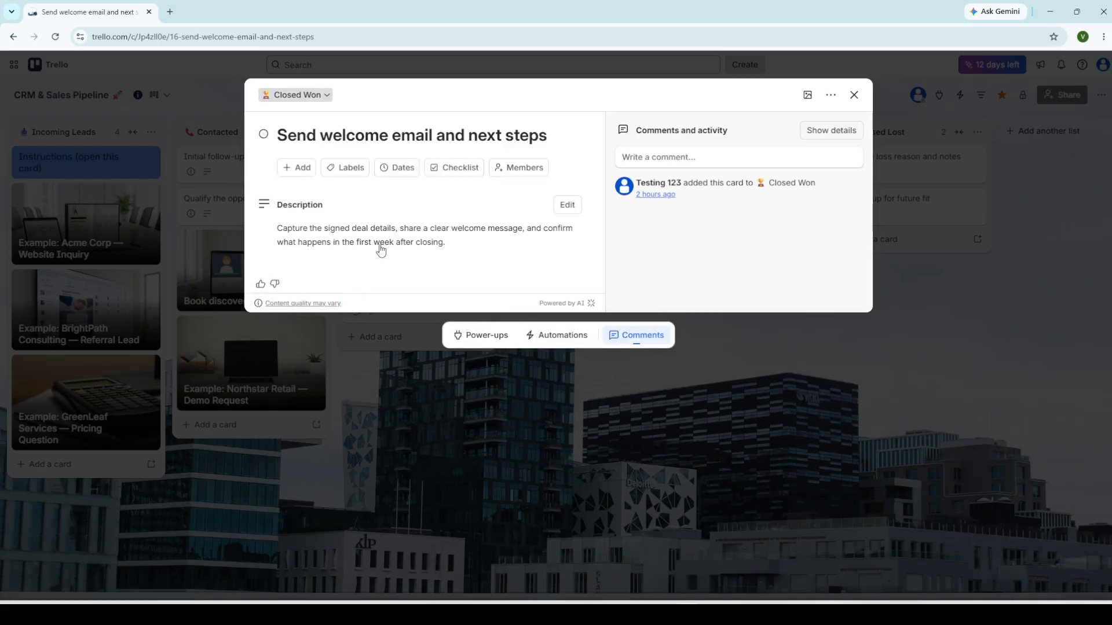
pyautogui.click(515, 440)
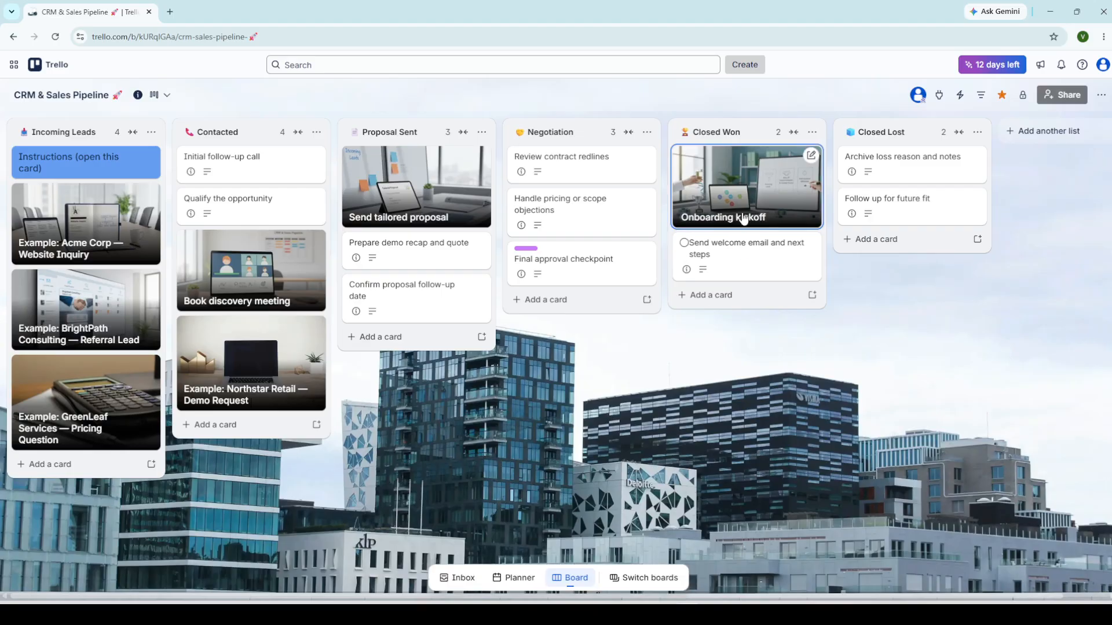
# - Move the Handle pricing or scope objections card to Closed Lost, view its details, and return it to the end of Negotiation
pyautogui.moveTo(573, 217); pyautogui.dragTo(878, 246)
pyautogui.click(877, 246)
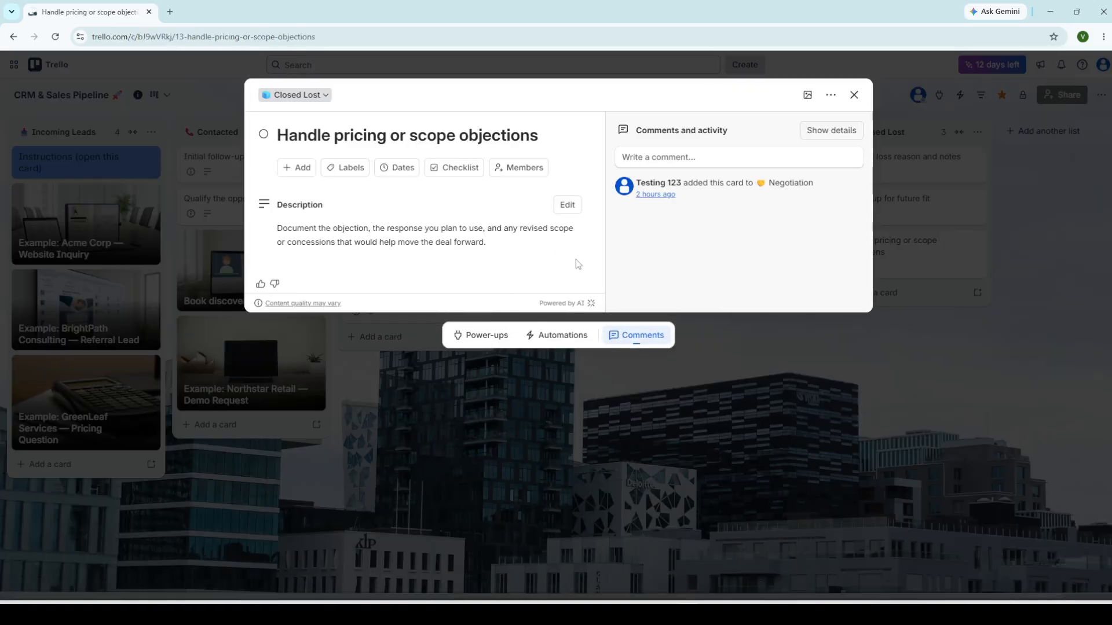
pyautogui.click(762, 390)
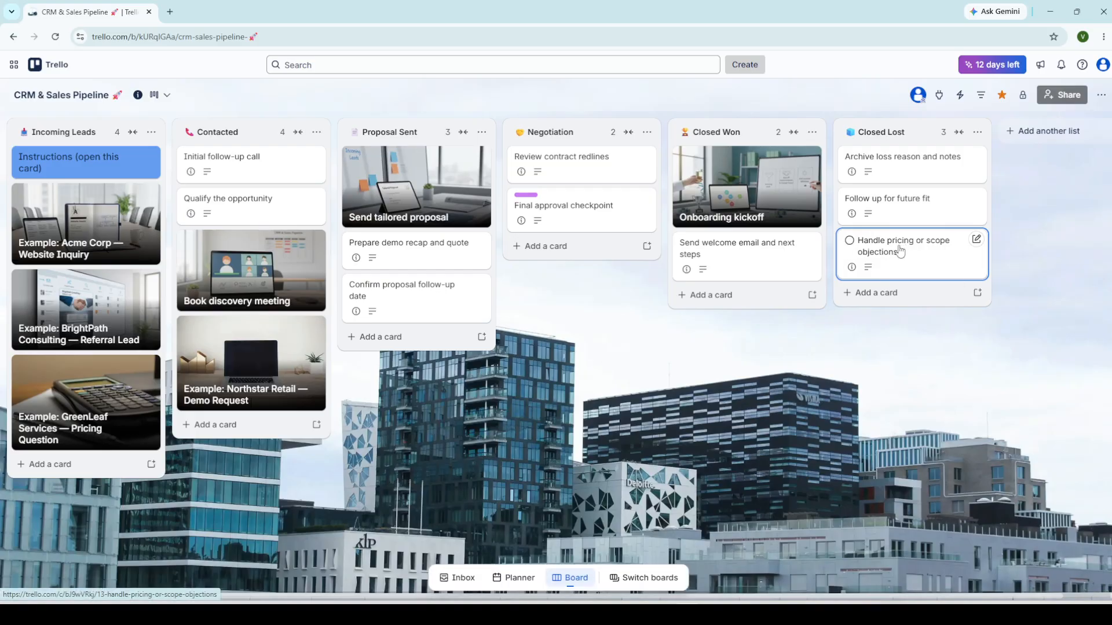
pyautogui.moveTo(900, 249); pyautogui.dragTo(579, 258)
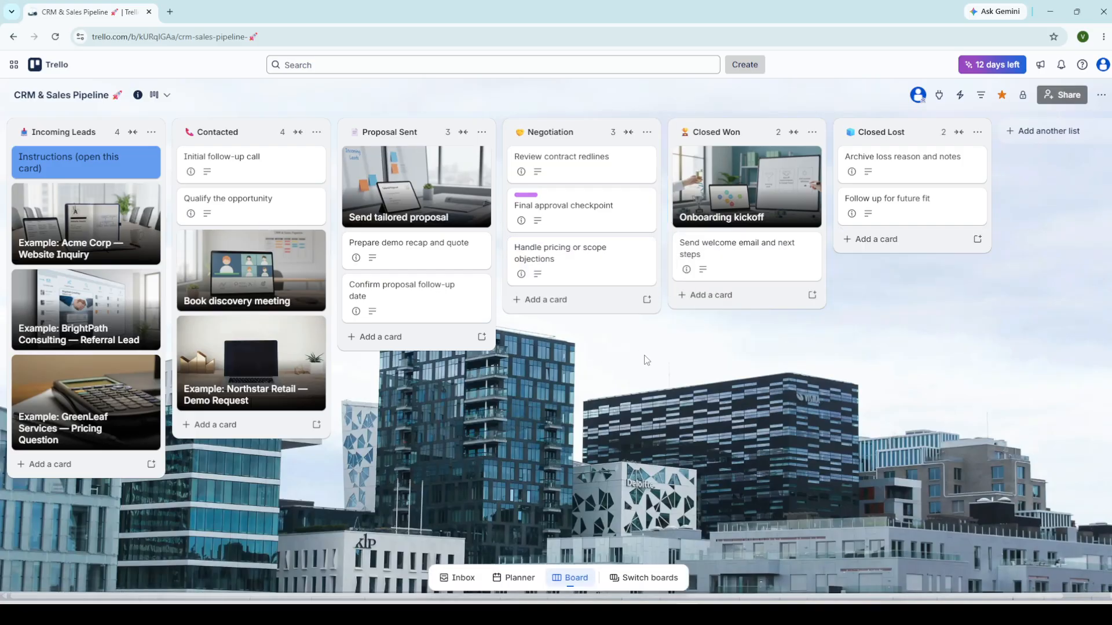